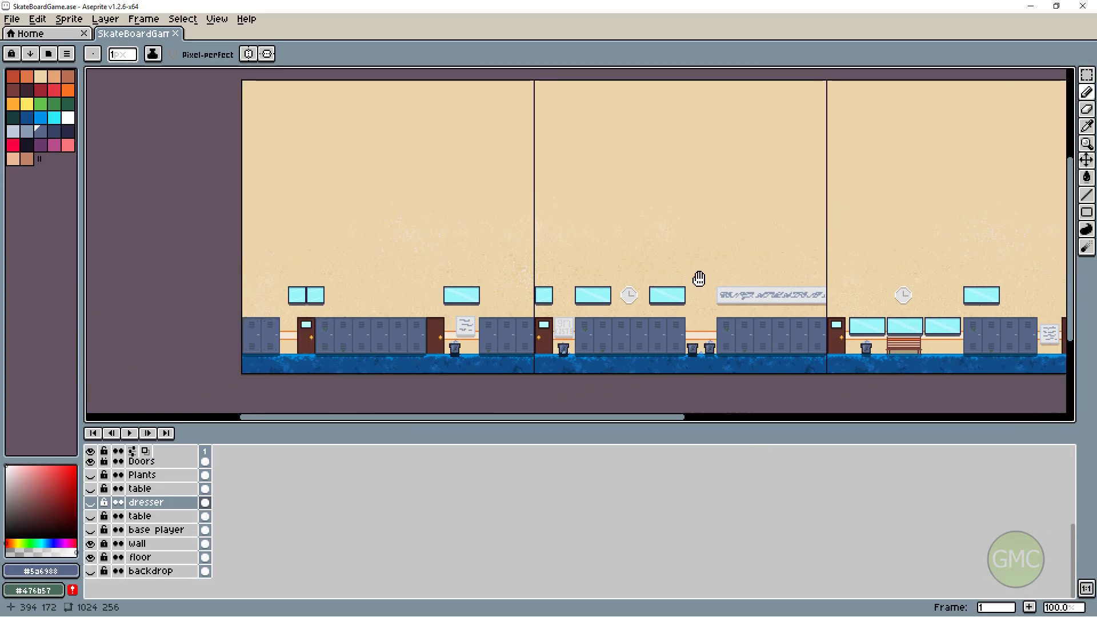
scroll(699, 279, "up", 1)
scroll(632, 294, "up", 1)
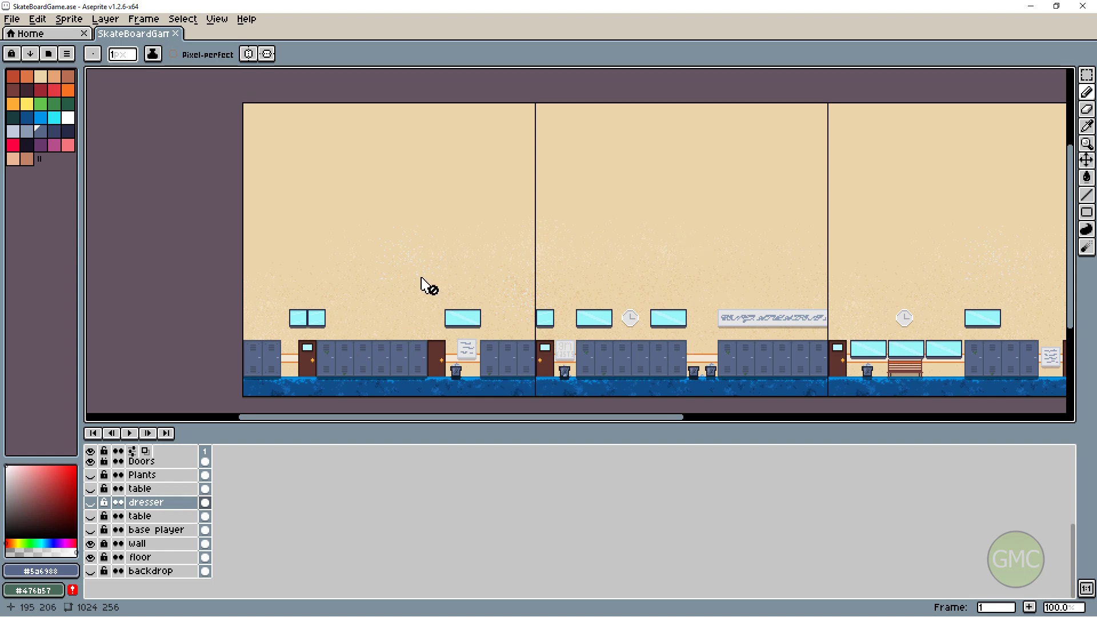
Pan the view across the hallway artwork and back toward the start
left_click_drag(698, 243, 696, 214)
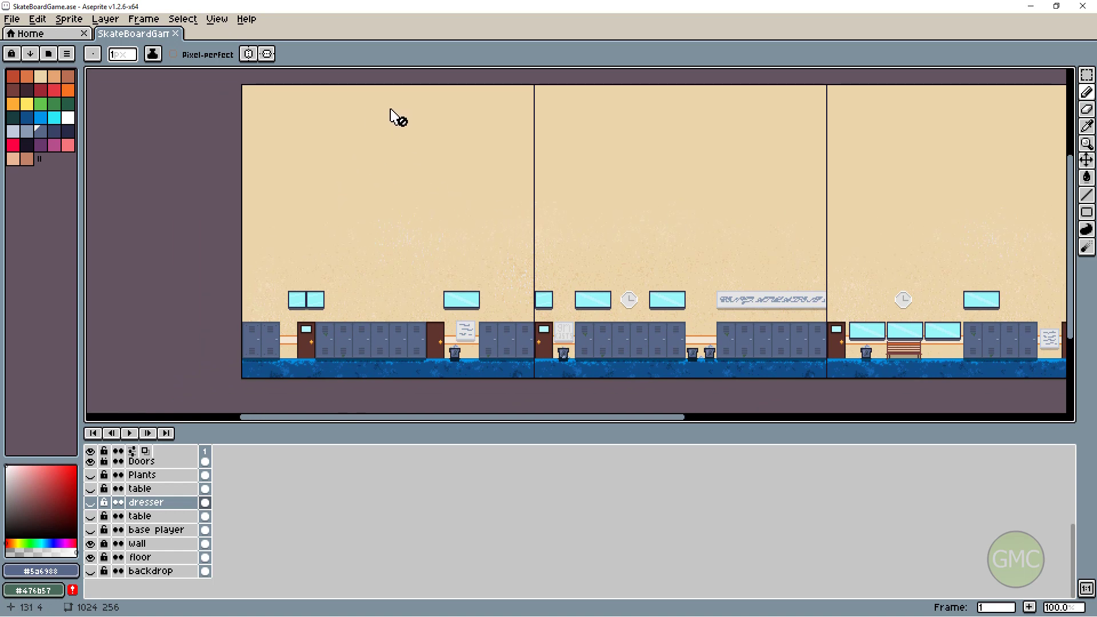
left_click_drag(568, 285, 543, 325)
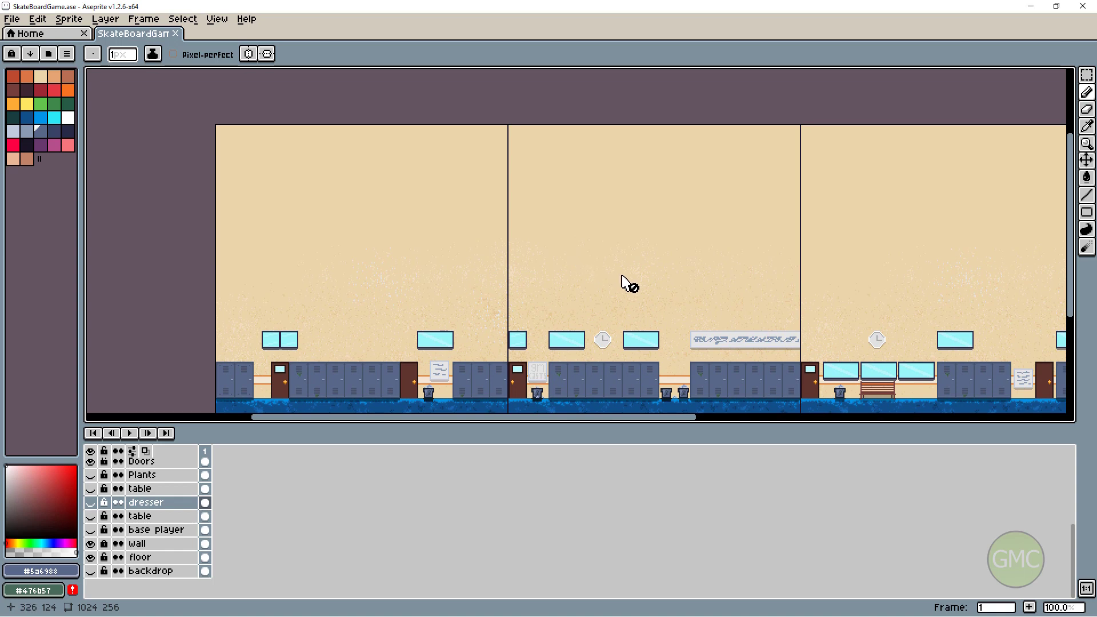
left_click_drag(698, 274, 606, 258)
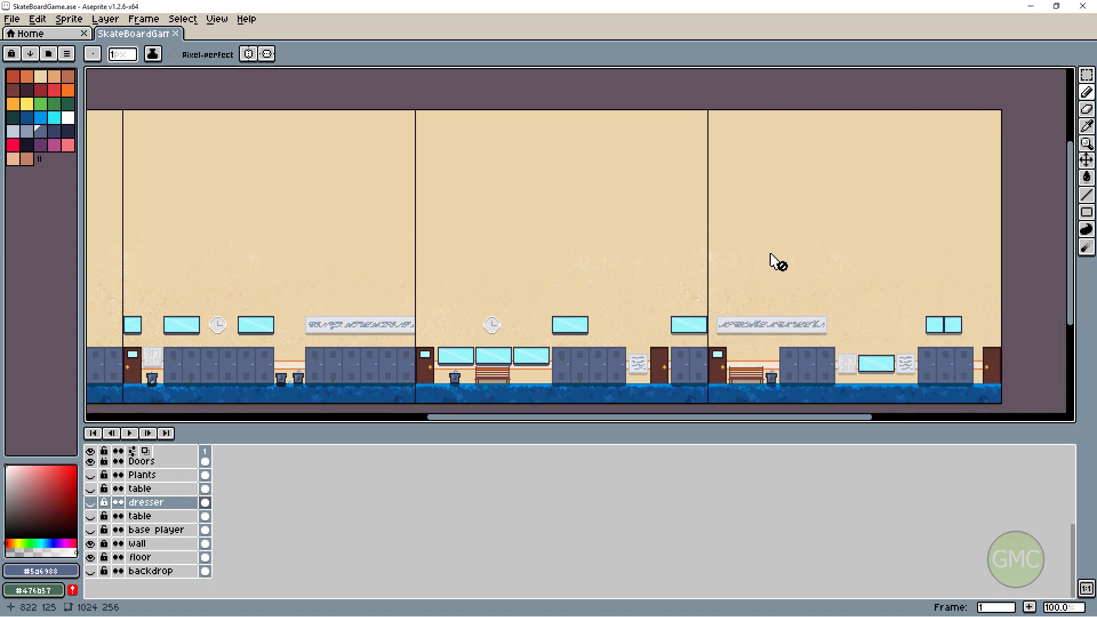
left_click_drag(352, 265, 626, 257)
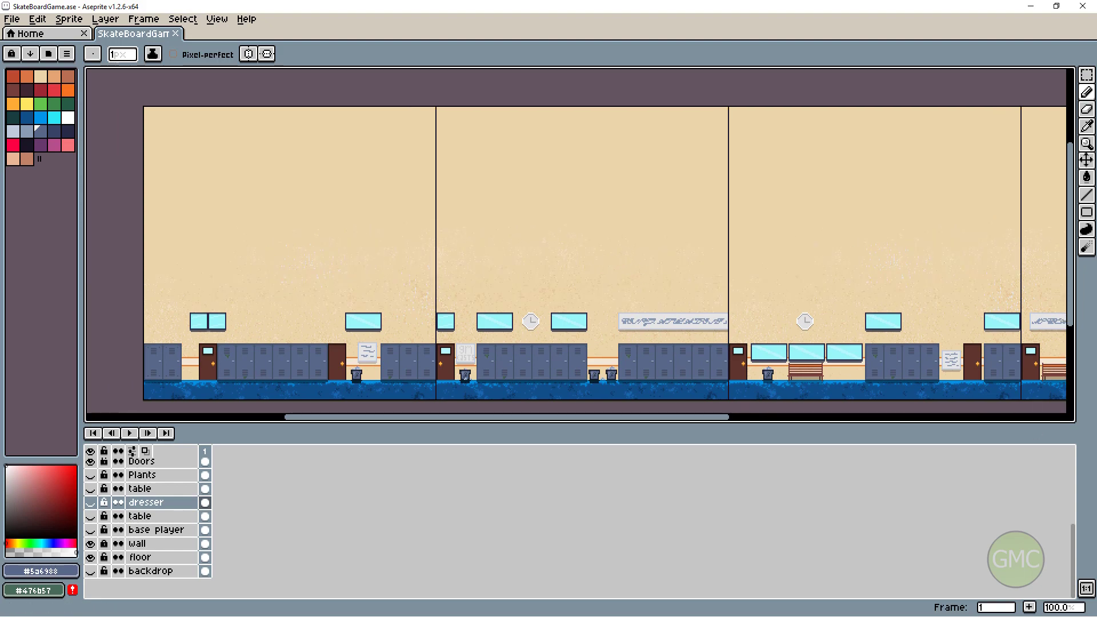
Open room0 from the Rooms list, rename it rm_Game, and enlarge the Properties panel
key("alt+Tab")
left_click(930, 267)
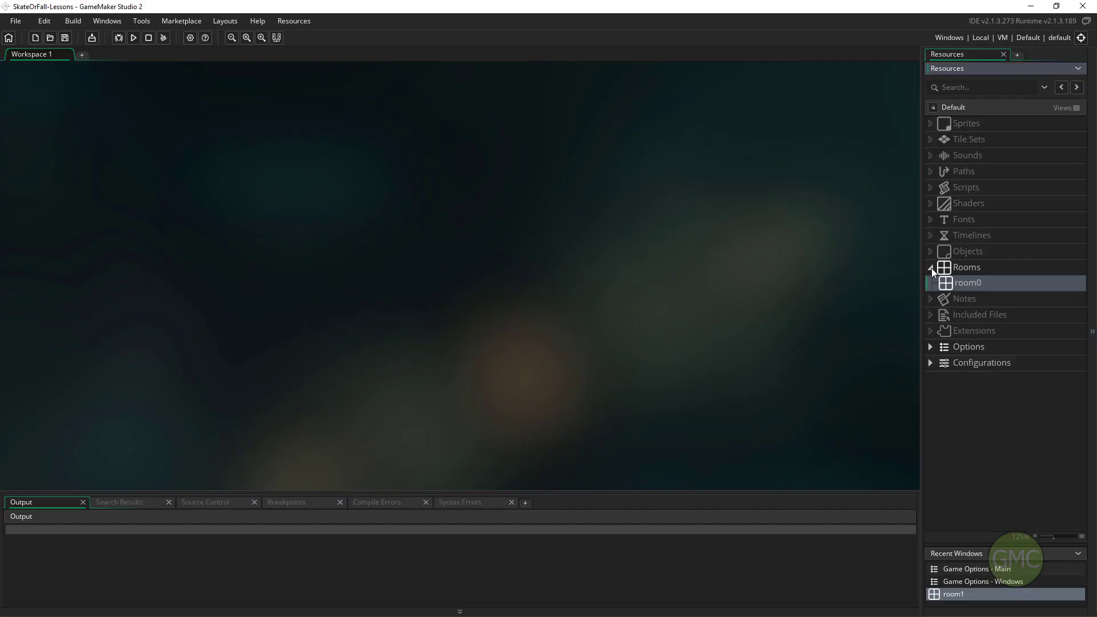
double_click(975, 283)
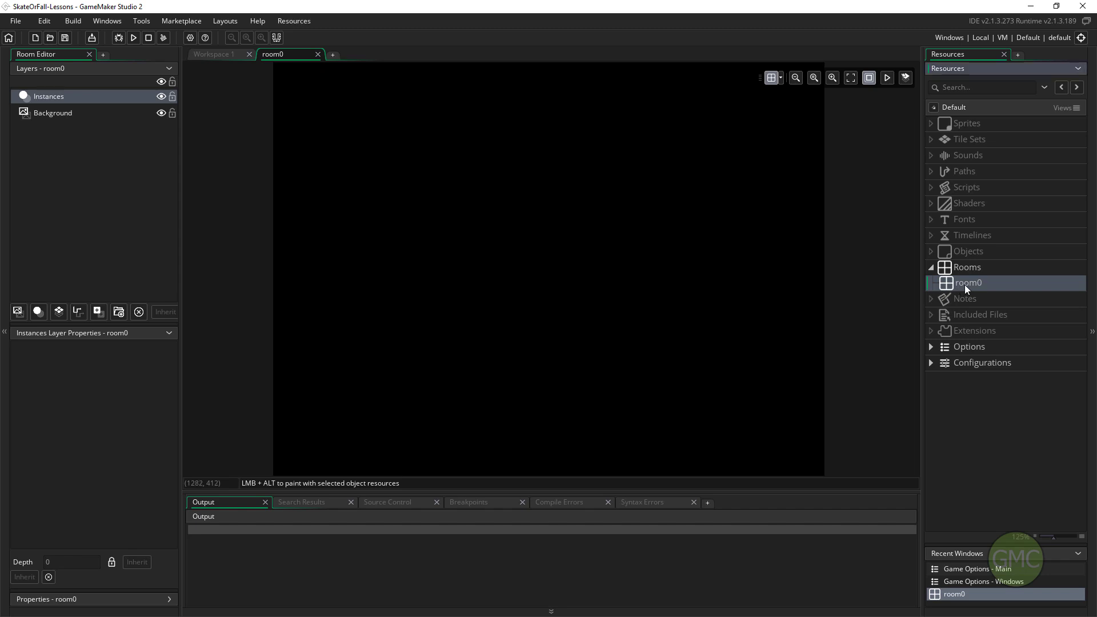
key("F2")
type("rm_Game")
key("Return")
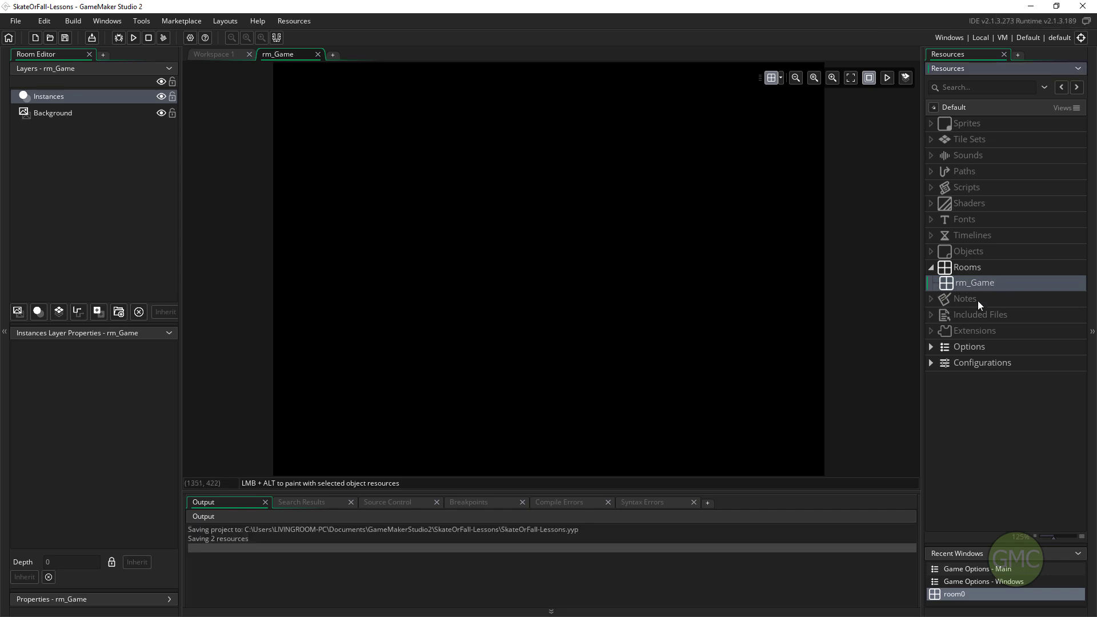
left_click_drag(85, 591, 85, 383)
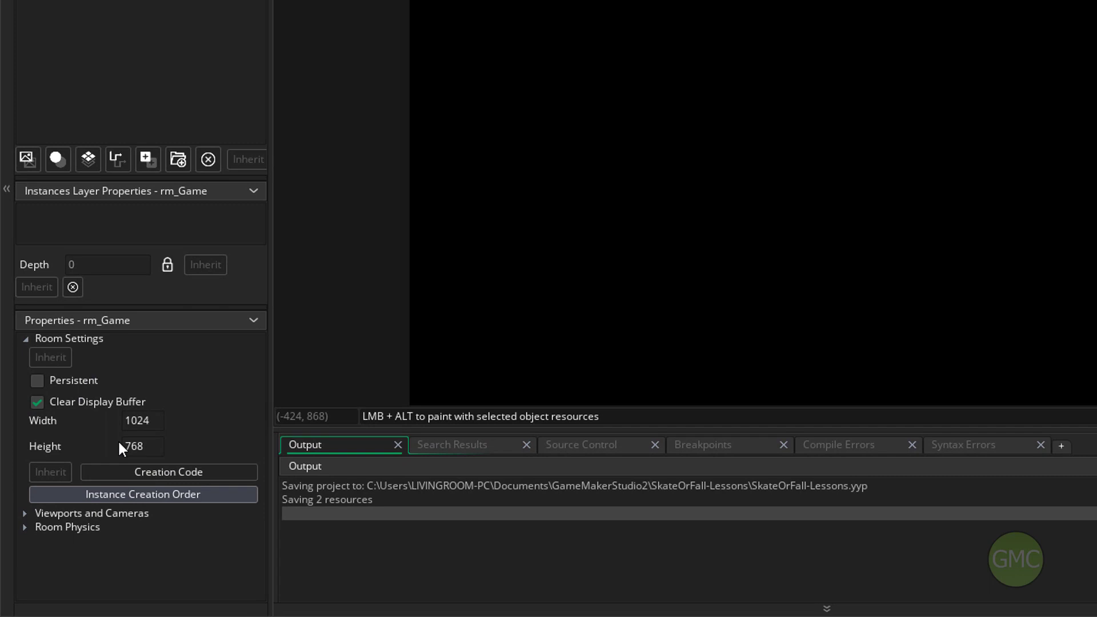
Set rm_Game's room width to 512 and height to 256
left_click(142, 420)
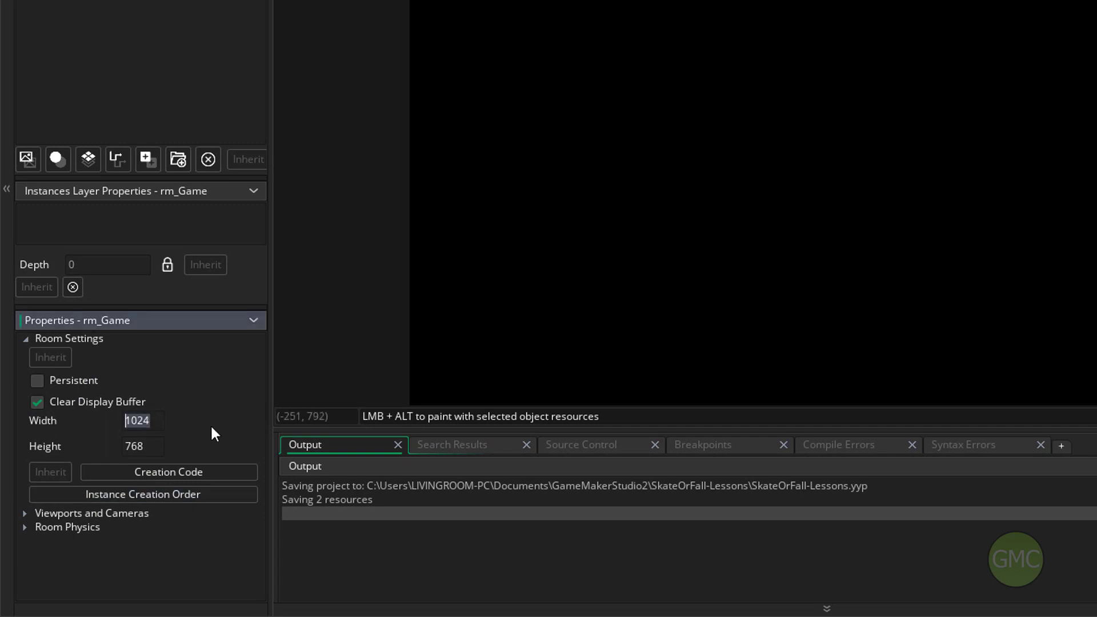
type("512")
key("Tab")
type("256")
key("Tab")
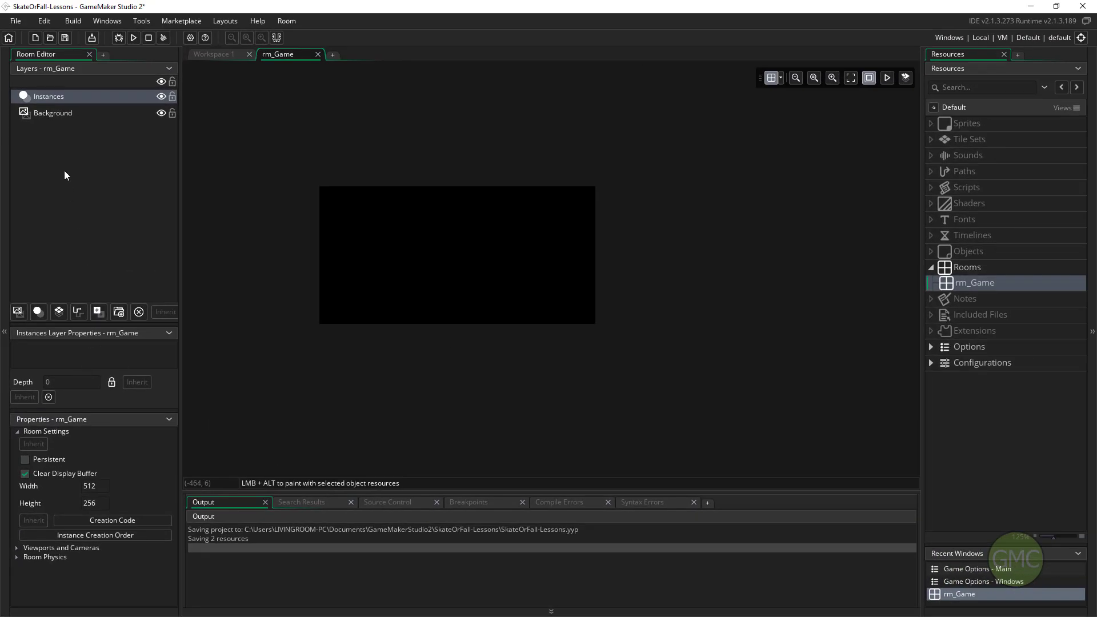
Make the Background layer colour white, then run the game
left_click(53, 113)
left_click(135, 386)
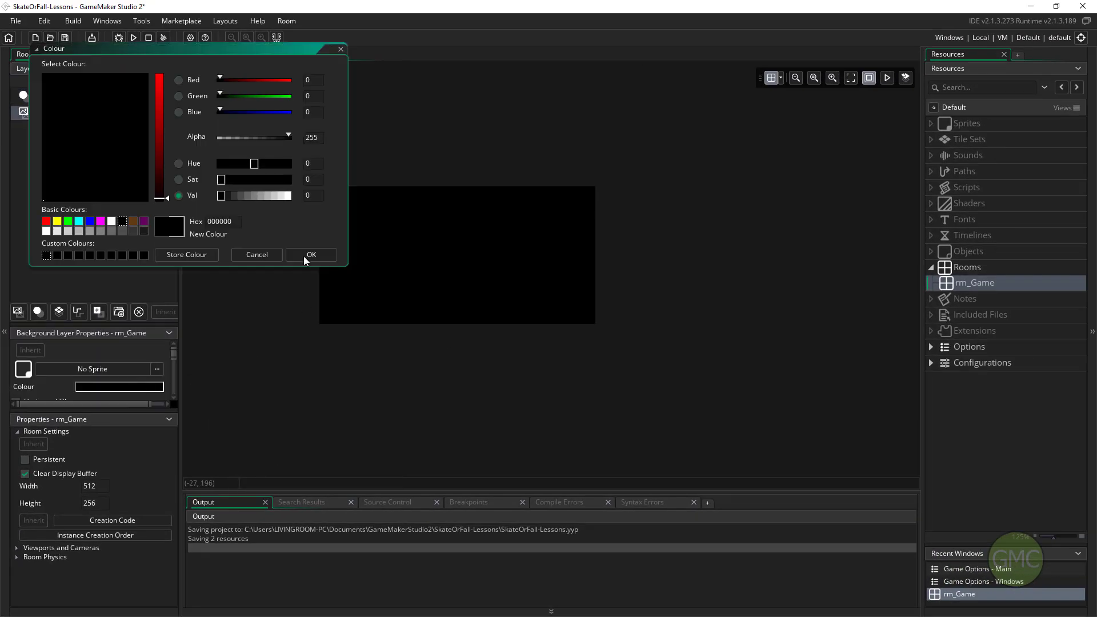
left_click_drag(282, 197, 293, 195)
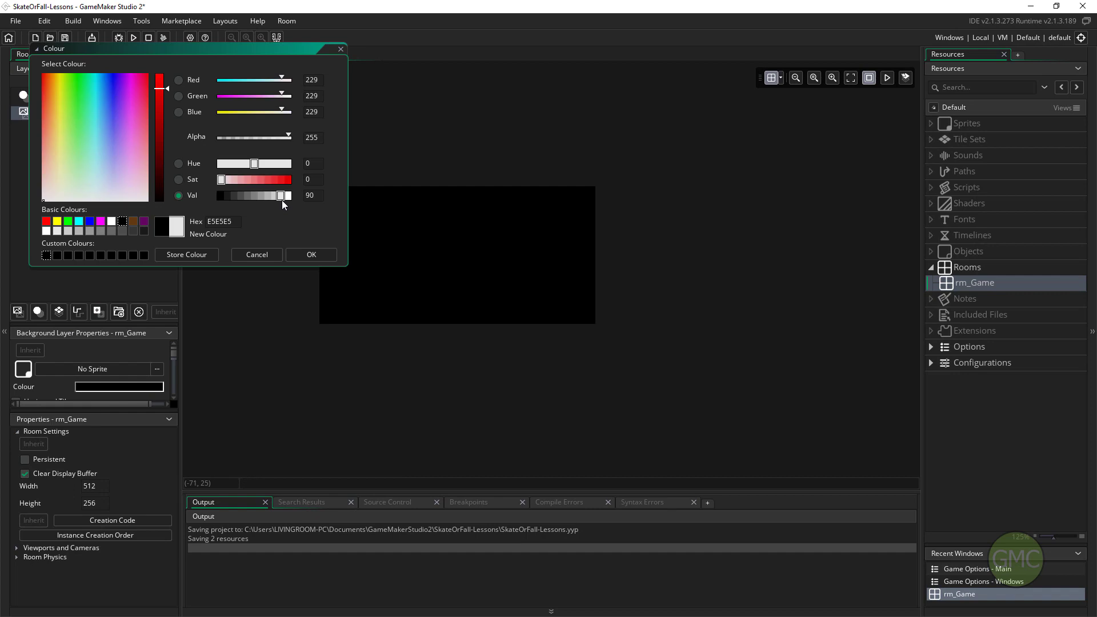
left_click(294, 254)
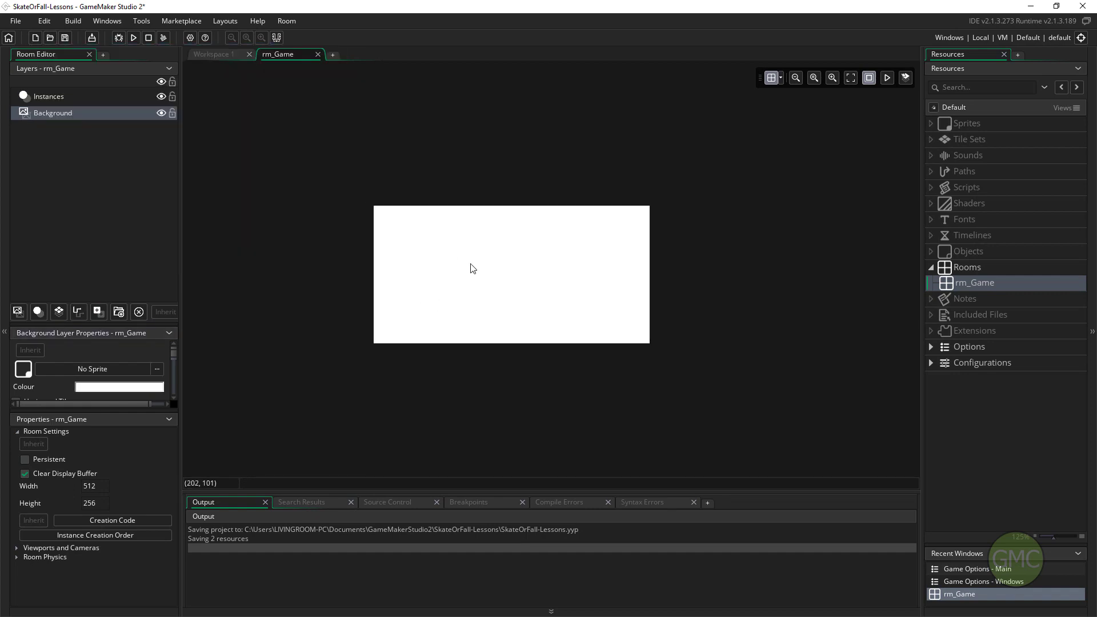
left_click(133, 37)
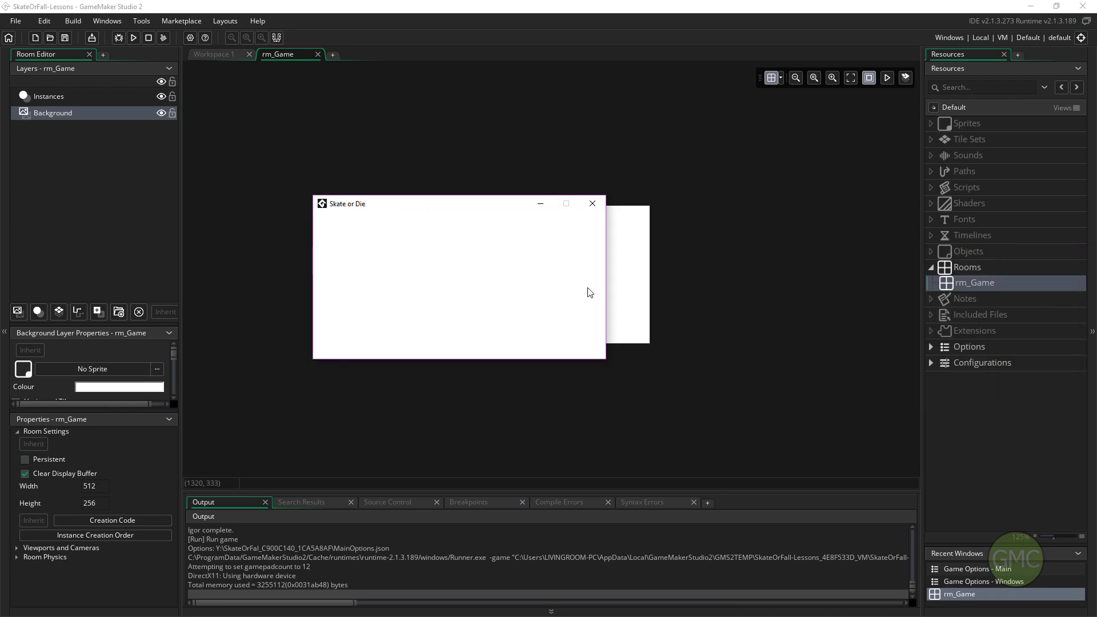
Close the game, enable viewports, and make viewport 0 visible with a 512×256 camera
left_click(592, 206)
left_click(19, 547)
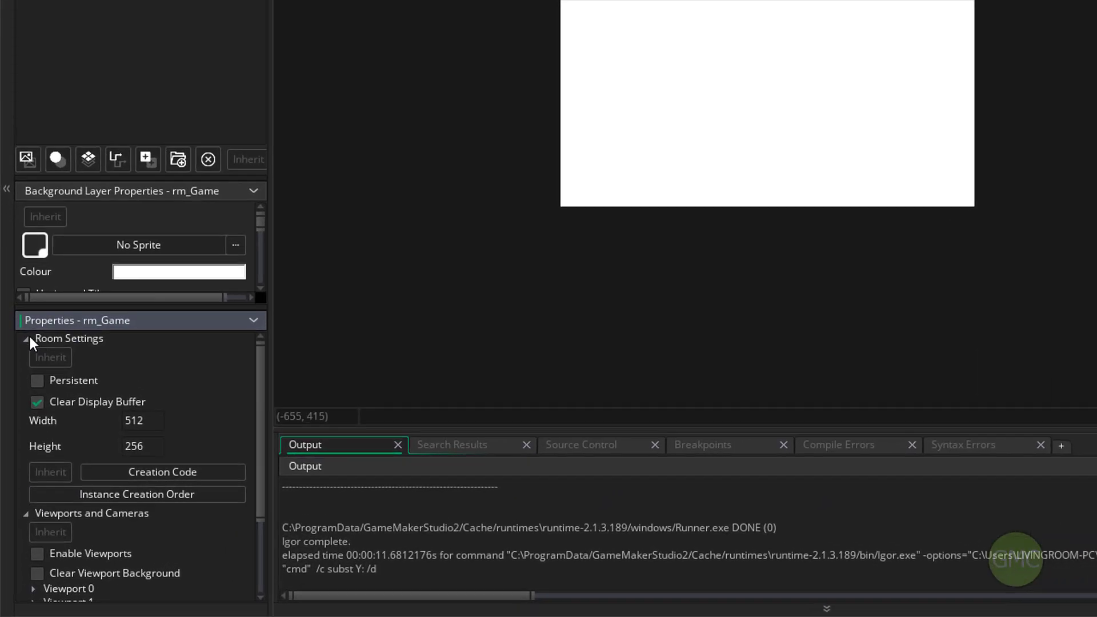
left_click(25, 338)
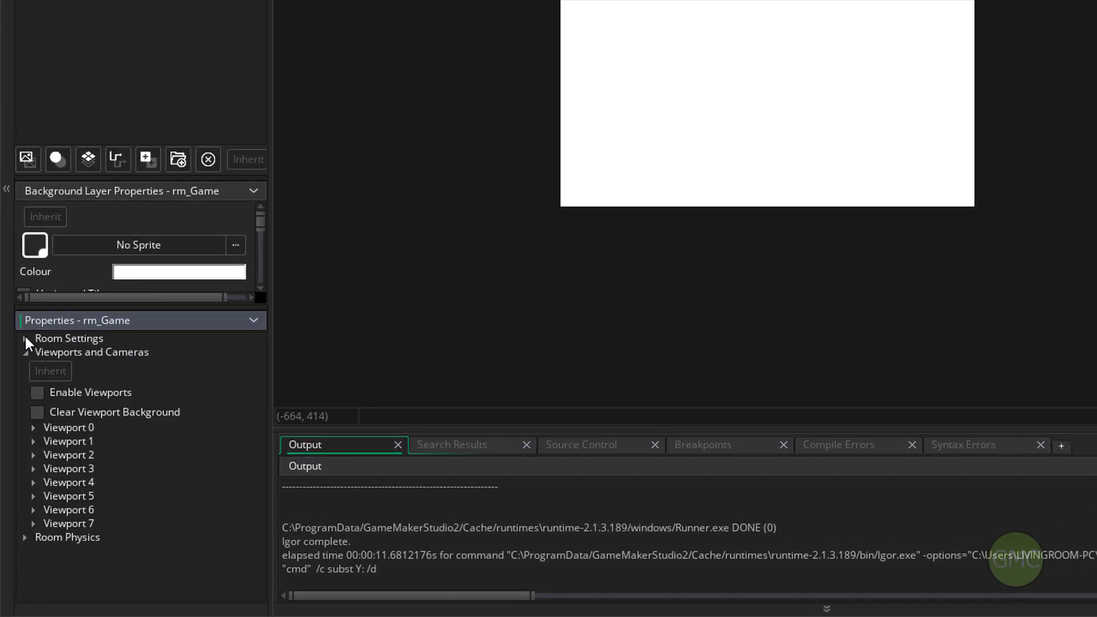
left_click(35, 428)
left_click(101, 442)
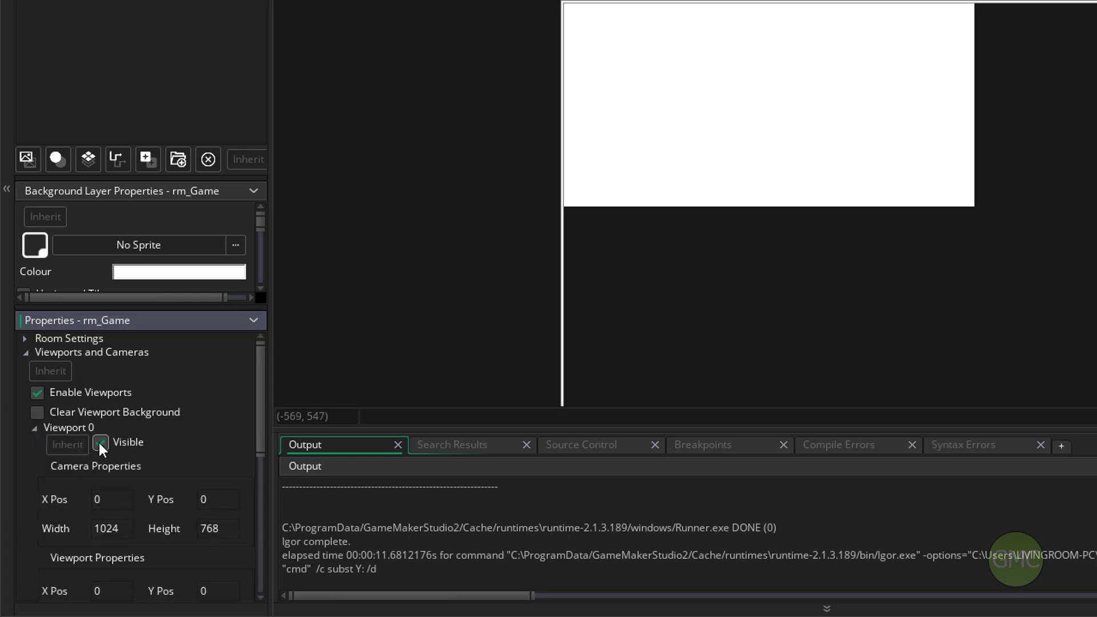
scroll(155, 431, "down", 1)
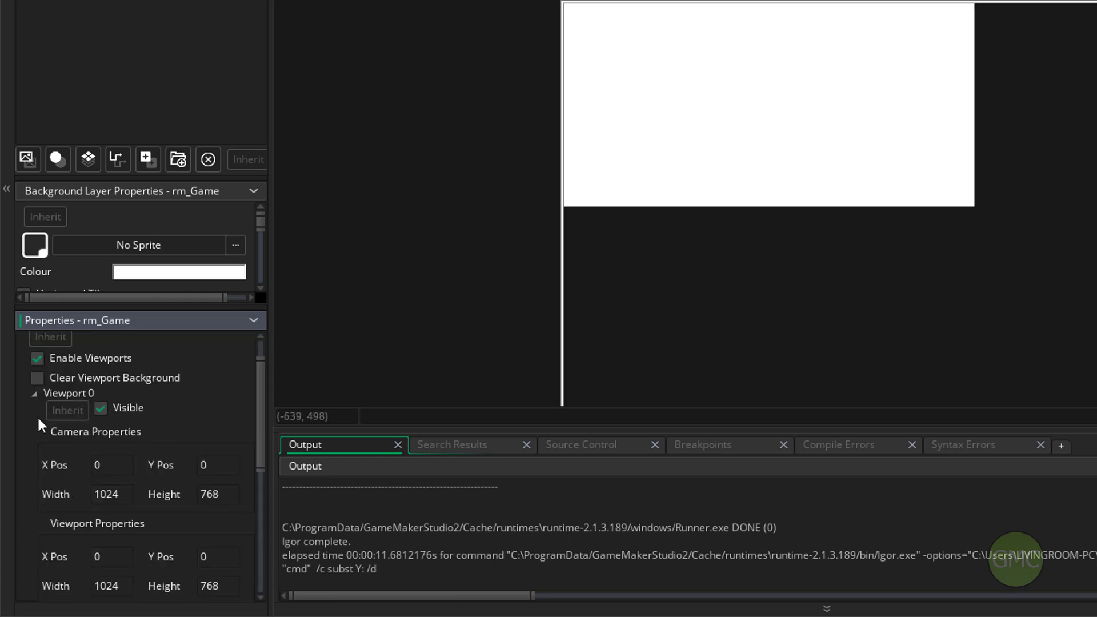
double_click(126, 495)
type("512")
key("Tab")
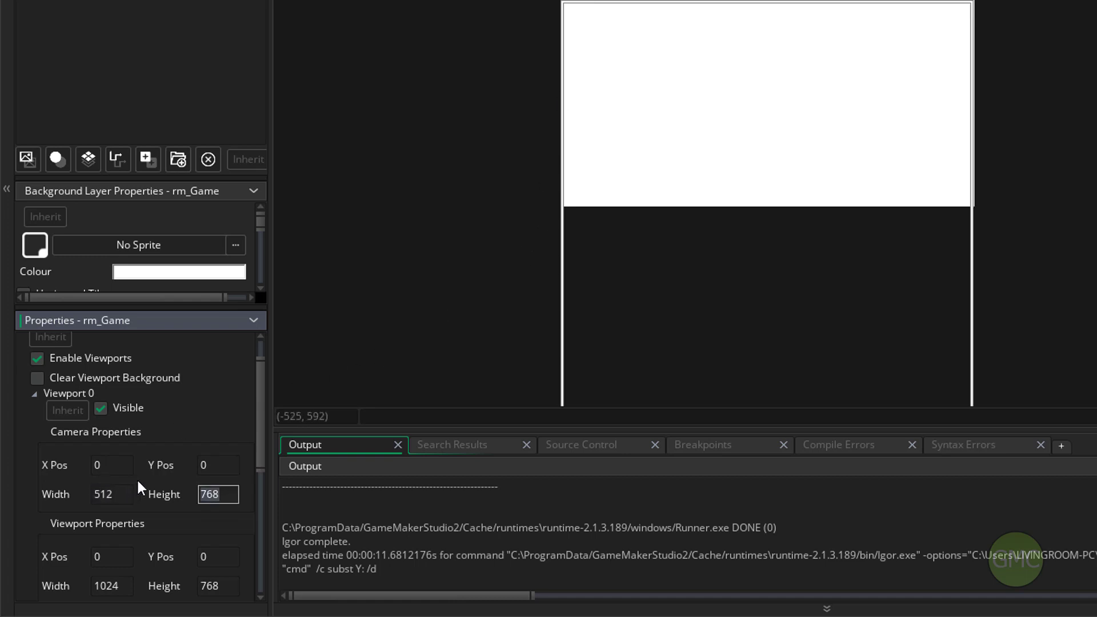
type("256")
key("Tab")
scroll(138, 482, "down", 1)
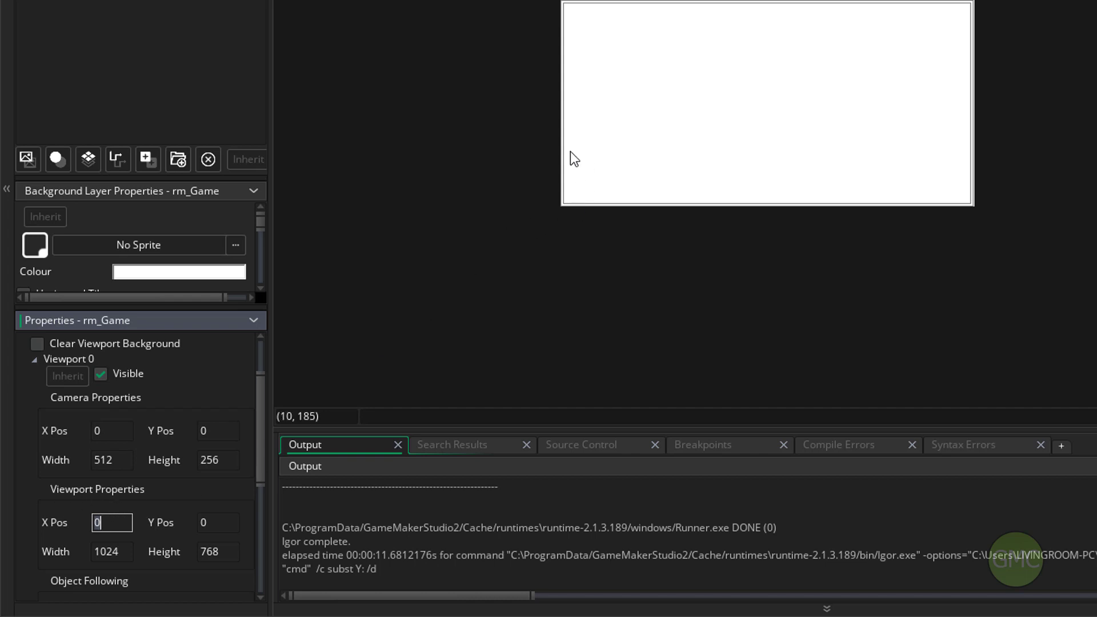
scroll(569, 158, "down", 1)
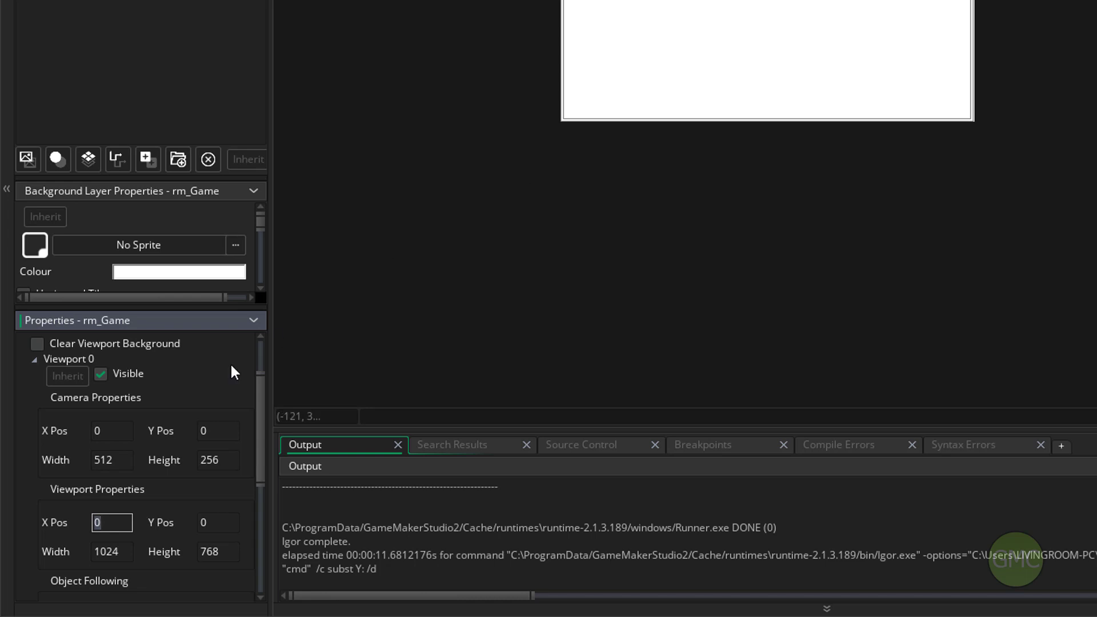
Set viewport 0's port to 1024×512 with height 512, then run the game
left_click(127, 460)
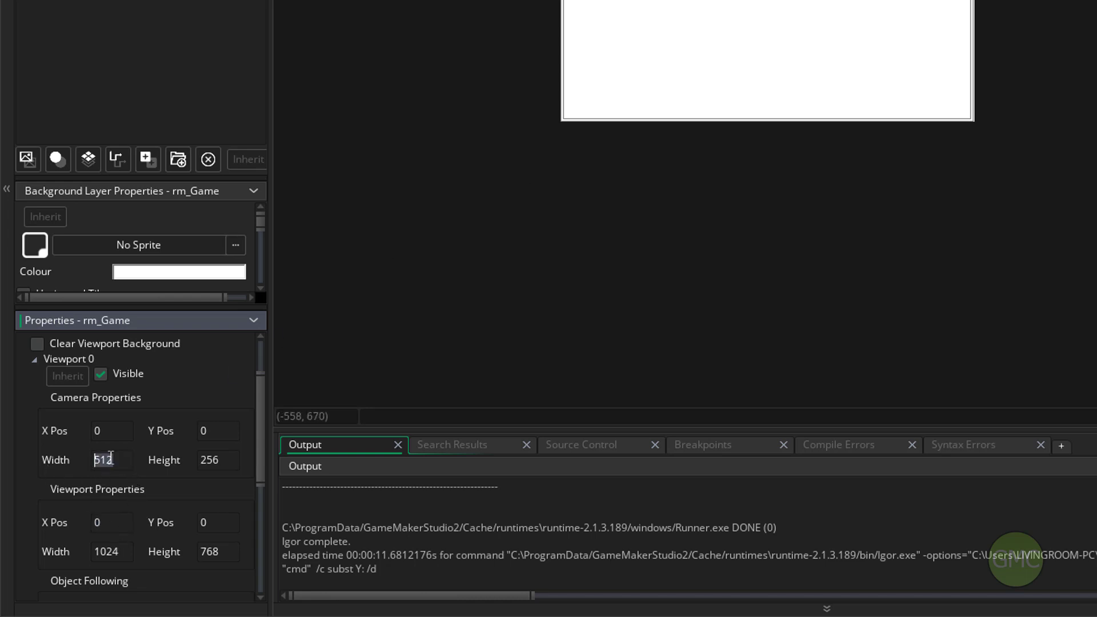
left_click(131, 553)
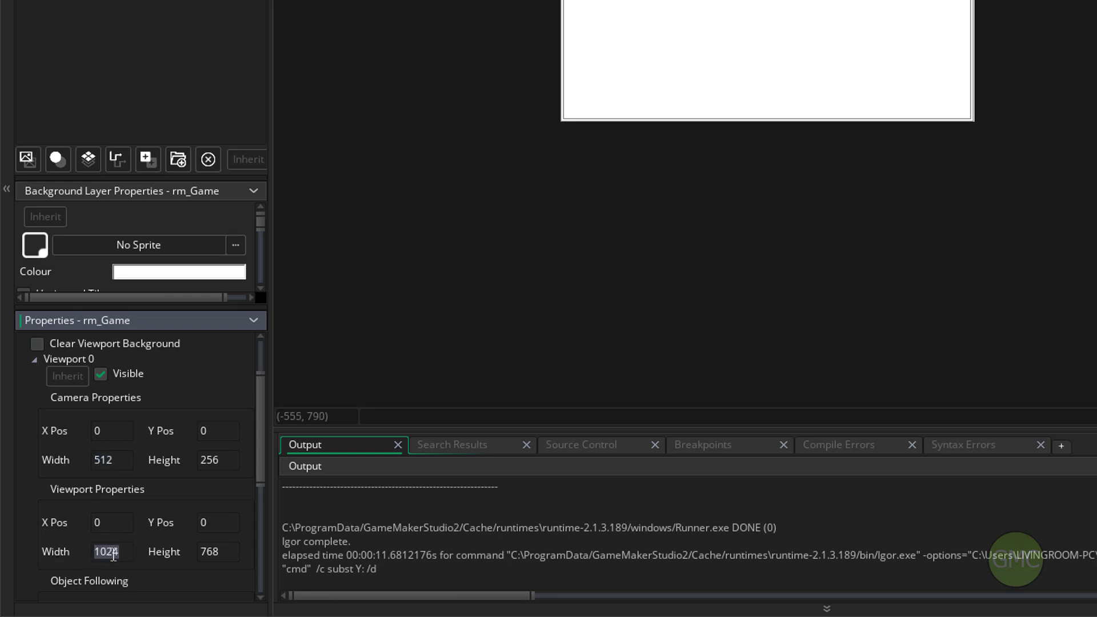
left_click(217, 462)
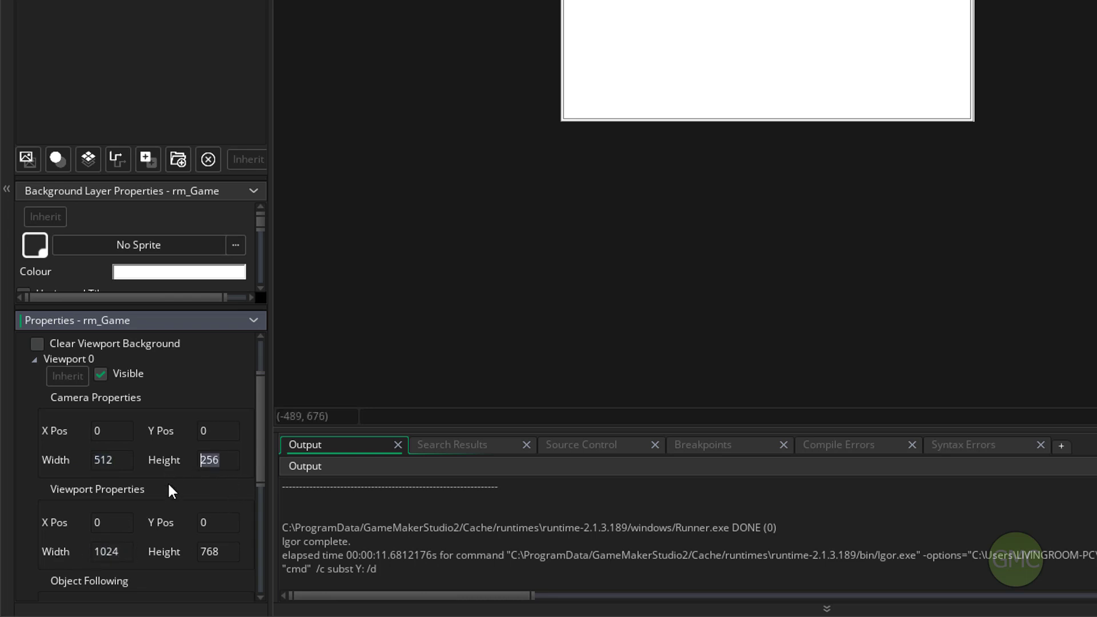
left_click(215, 551)
type("512")
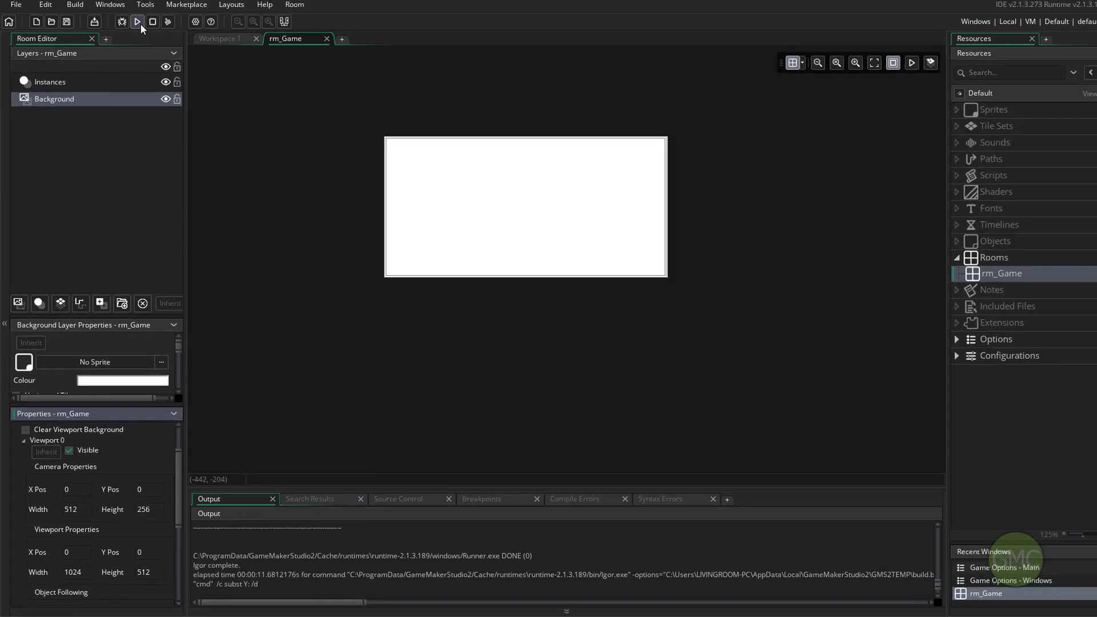
key("F5")
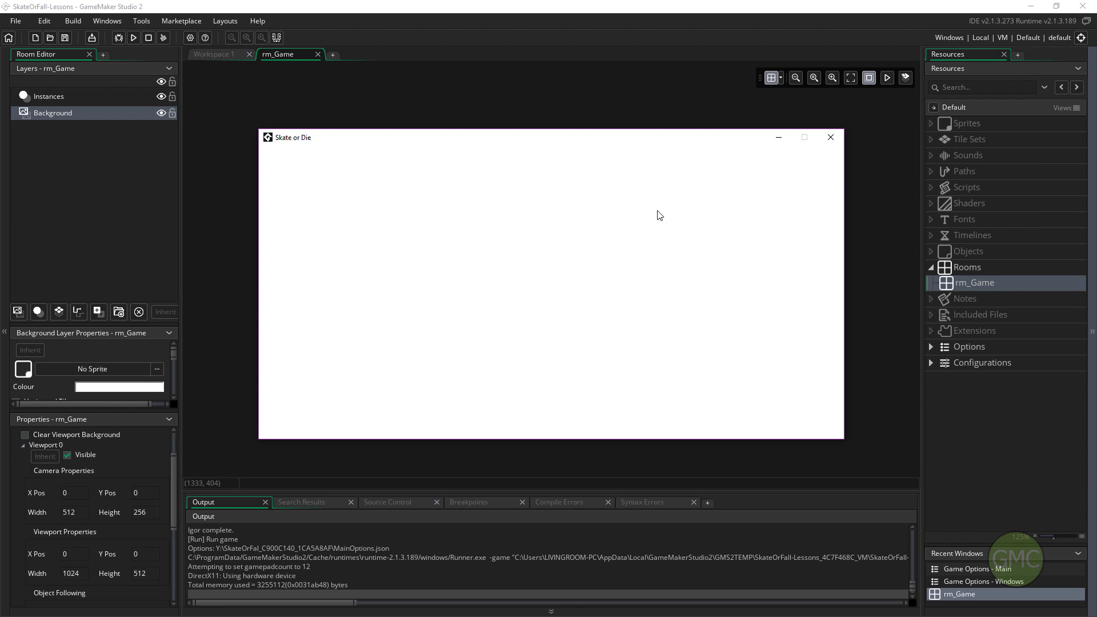
Close the Skate or Die test window once the game has launched
left_click(829, 138)
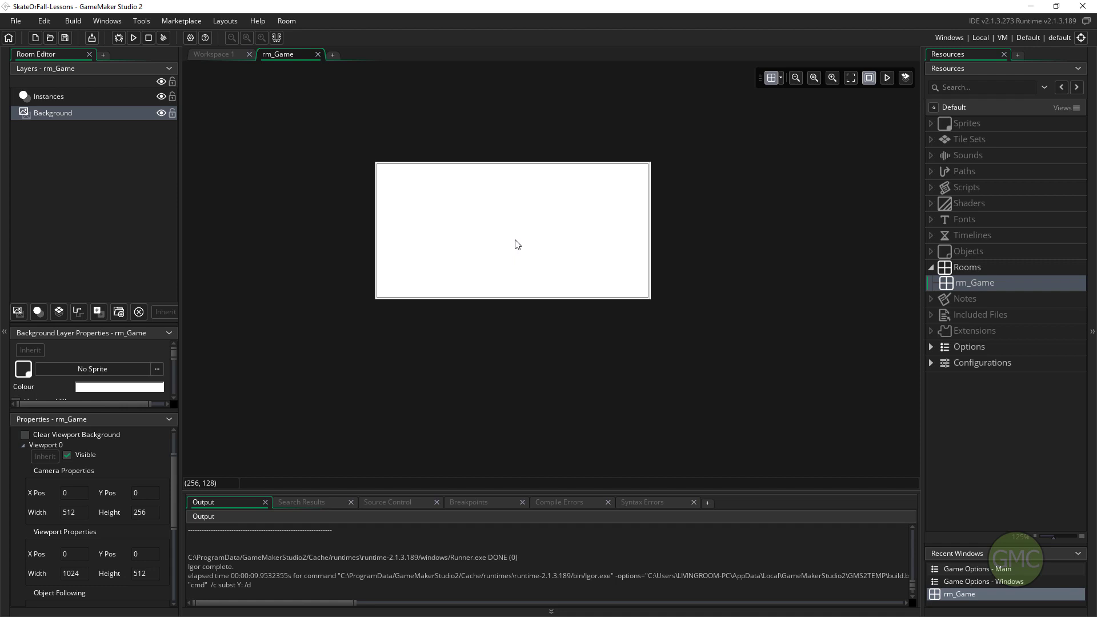